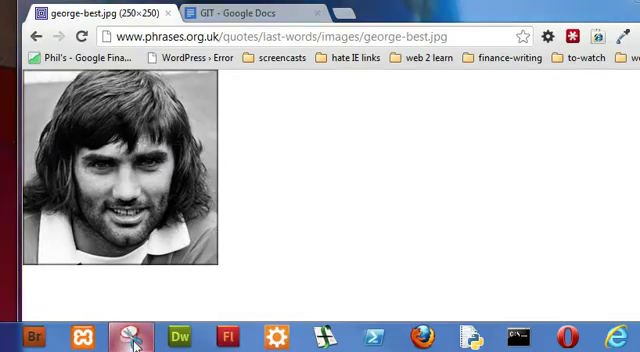
Snip George Best's face from the browser photo, then bring the GIT document forward.
{"action": "left_click", "coordinate": [130, 338]}
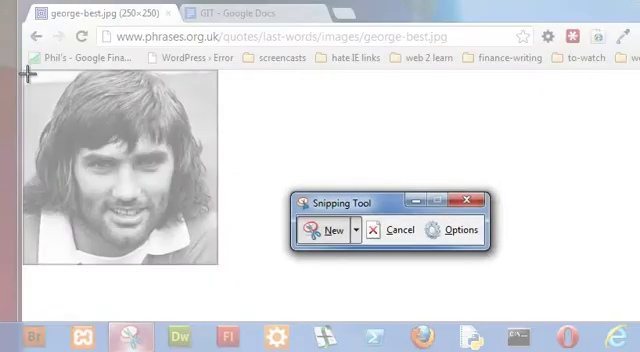
{"action": "mouse_move", "coordinate": [26, 70]}
{"action": "left_mouse_down"}
{"action": "mouse_move", "coordinate": [152, 175]}
{"action": "mouse_move", "coordinate": [218, 262]}
{"action": "left_mouse_up"}
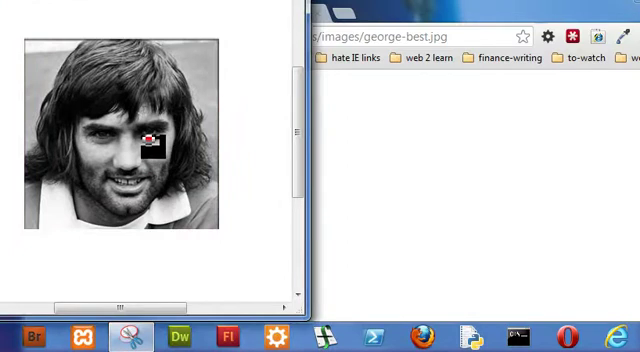
{"action": "left_click", "coordinate": [450, 145]}
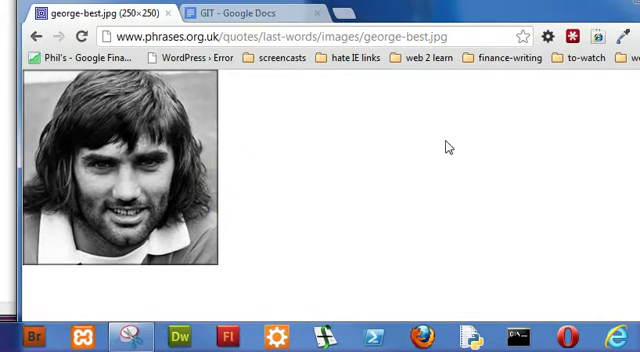
{"action": "left_click", "coordinate": [250, 13]}
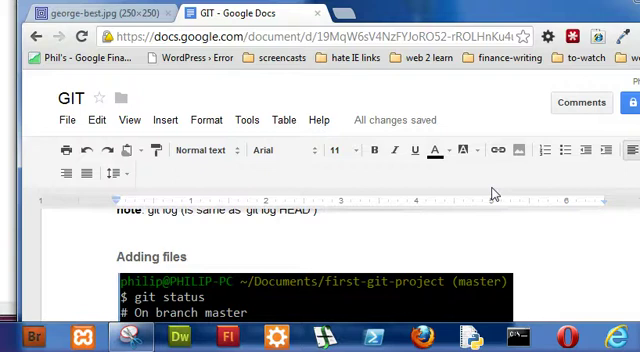
{"action": "scroll", "coordinate": [300, 250], "scroll_direction": "down", "scroll_amount": 5}
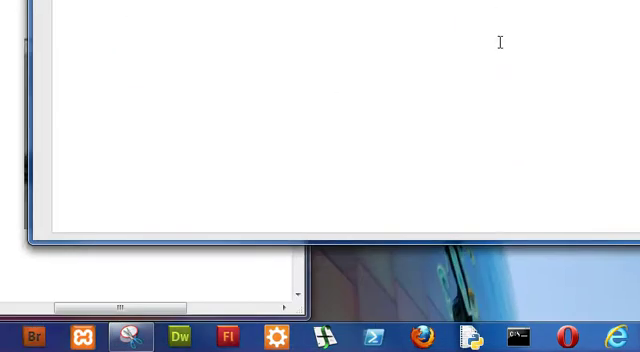
{"action": "key", "text": "ctrl+v"}
{"action": "left_click", "coordinate": [186, 80]}
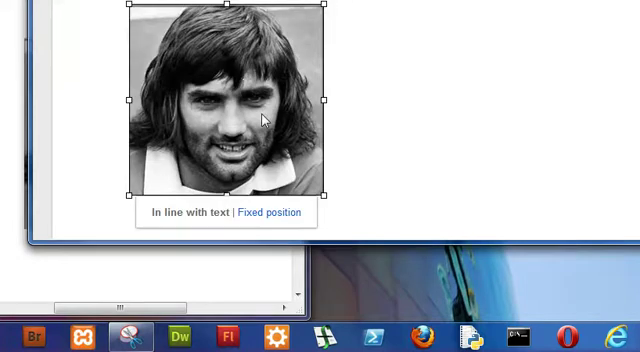
{"action": "key", "text": "Delete"}
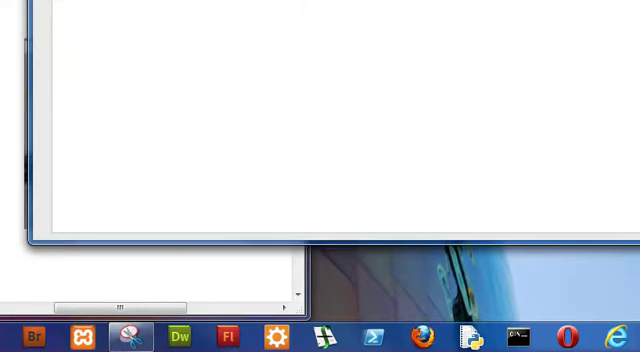
{"action": "left_click", "coordinate": [130, 336]}
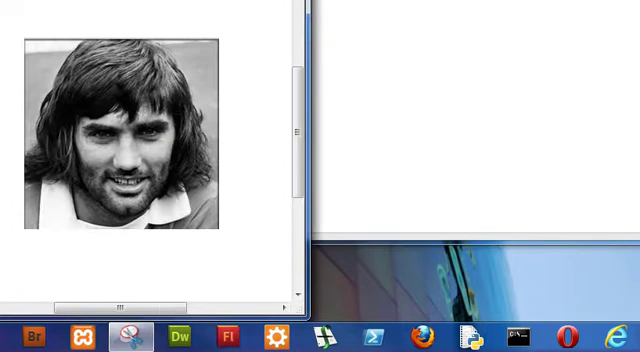
Reopen Snipping Tool and check its Options dialog, closing it without changes.
{"action": "left_click", "coordinate": [130, 336]}
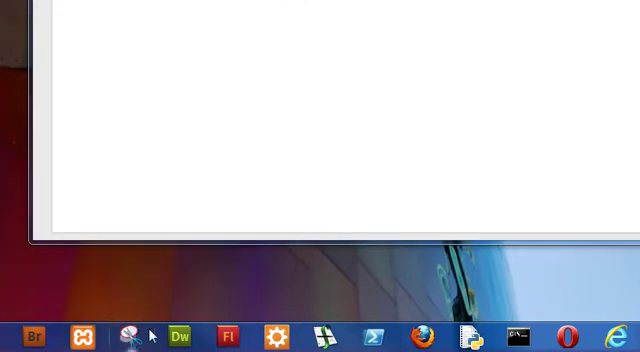
{"action": "left_click", "coordinate": [130, 340]}
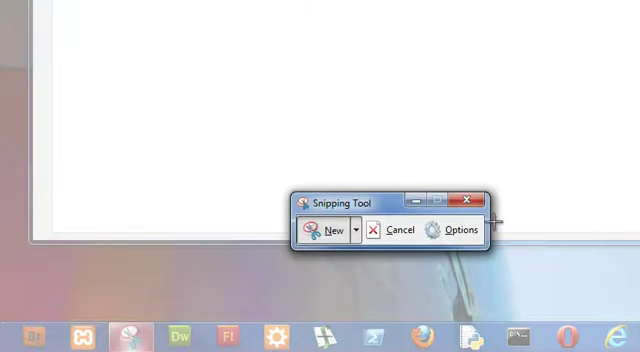
{"action": "left_click", "coordinate": [468, 230]}
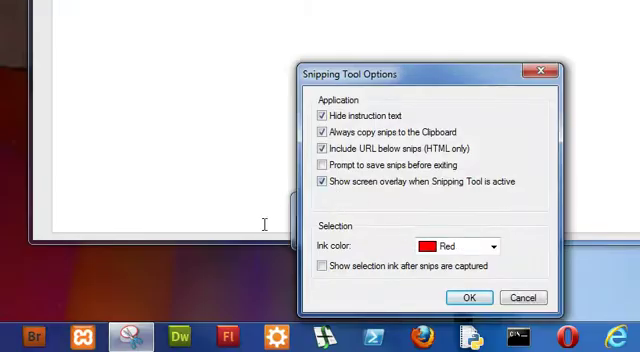
{"action": "left_click", "coordinate": [540, 71]}
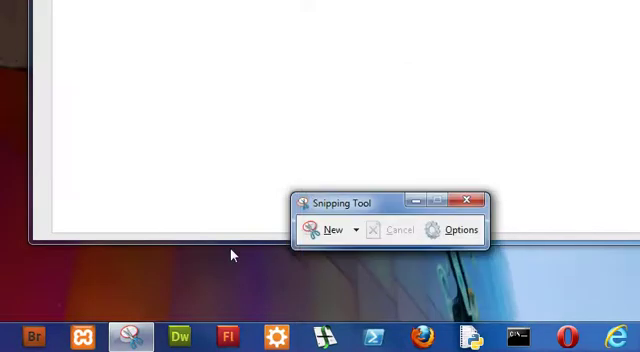
Clear the old shortcut key in Snipping Tool's Properties and apply Ctrl+Alt+S.
{"action": "right_click", "coordinate": [131, 337]}
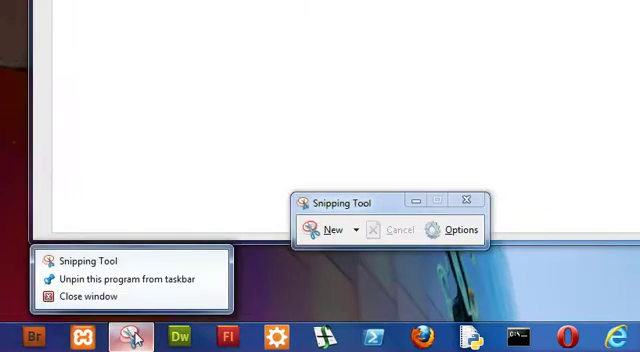
{"action": "right_click", "coordinate": [114, 263]}
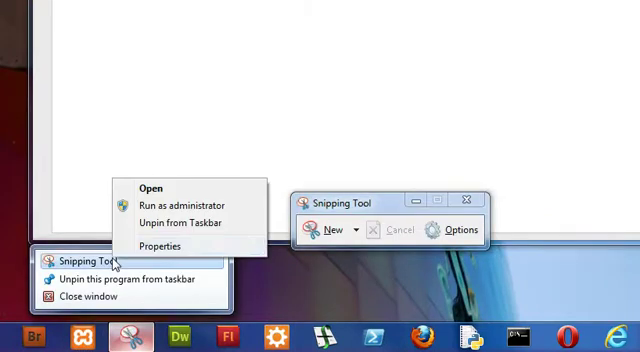
{"action": "left_click", "coordinate": [160, 247]}
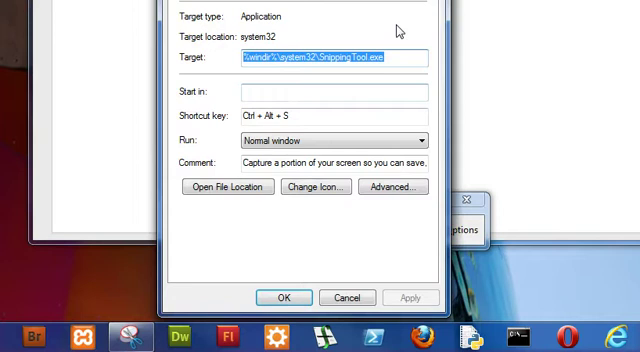
{"action": "left_click", "coordinate": [300, 116]}
{"action": "key", "text": "BackSpace"}
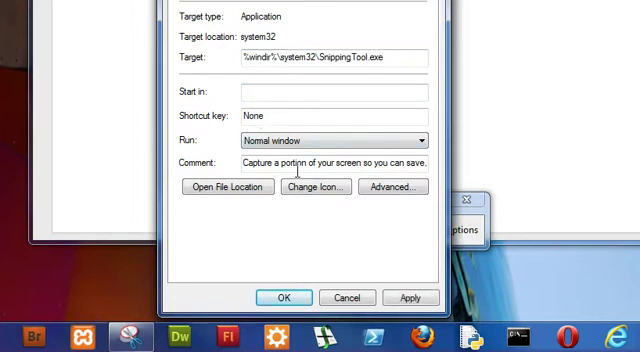
{"action": "left_click", "coordinate": [410, 298]}
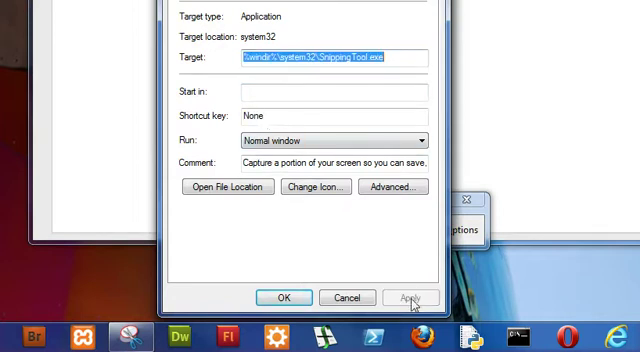
{"action": "left_click", "coordinate": [284, 115]}
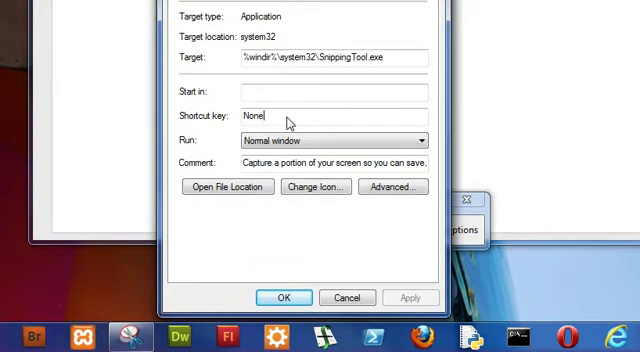
{"action": "key", "text": "ctrl+alt+s"}
{"action": "type", "text": "Ctrl + Alt + S"}
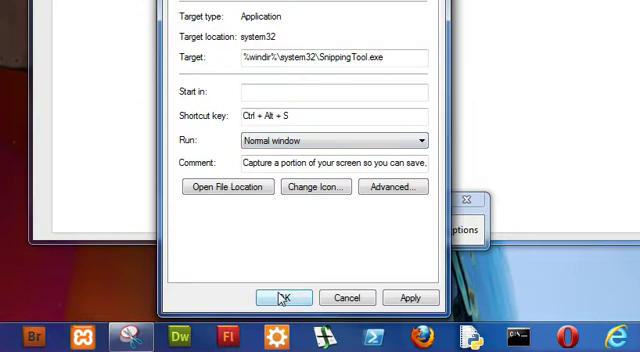
{"action": "left_click", "coordinate": [411, 298]}
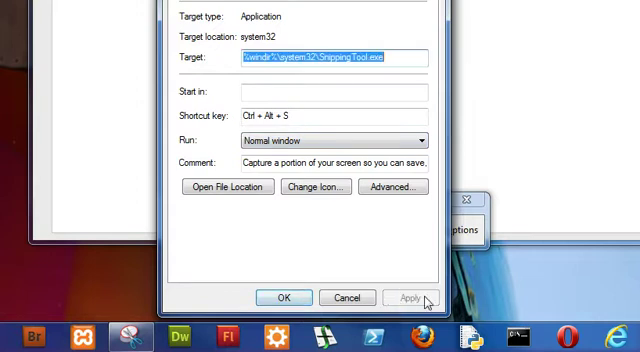
Confirm the properties, snip the george-best.jpg photo via shortcut, and return to GIT.
{"action": "left_click", "coordinate": [284, 298]}
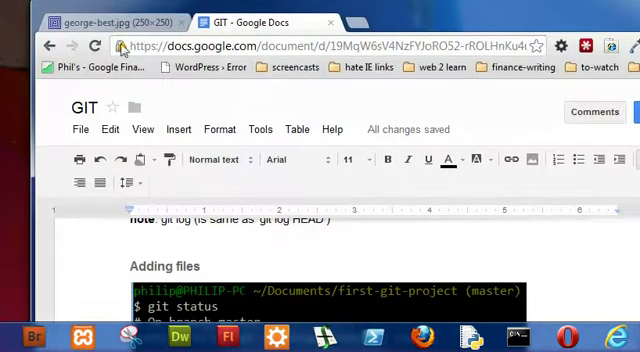
{"action": "left_click", "coordinate": [110, 23]}
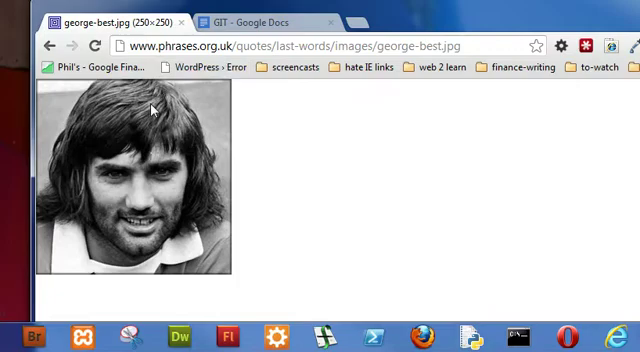
{"action": "key", "text": "super+s"}
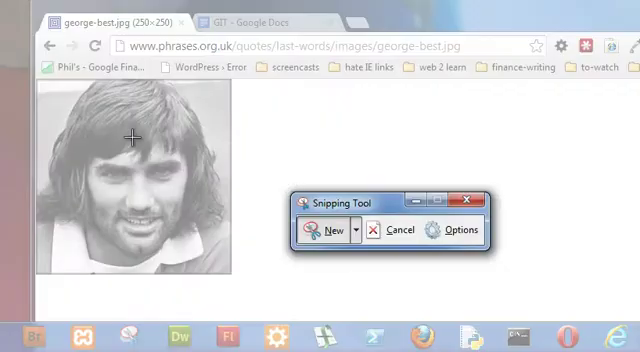
{"action": "left_click_drag", "start_coordinate": [36, 84], "coordinate": [239, 274]}
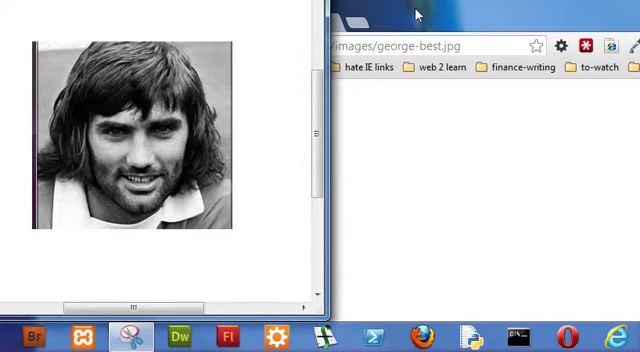
{"action": "left_click", "coordinate": [417, 14]}
Paste the George Best snip into the GIT document with Ctrl+V.
{"action": "left_click", "coordinate": [280, 24]}
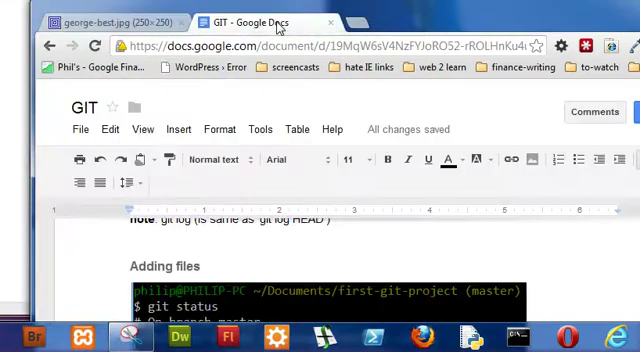
{"action": "scroll", "coordinate": [256, 155], "scroll_direction": "down", "scroll_amount": 5}
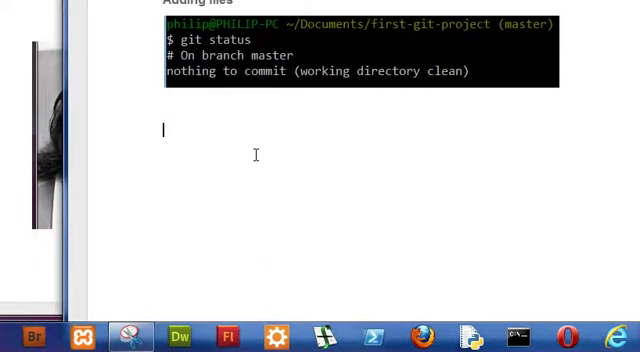
{"action": "key", "text": "ctrl+v"}
{"action": "scroll", "coordinate": [255, 155], "scroll_direction": "down", "scroll_amount": 5}
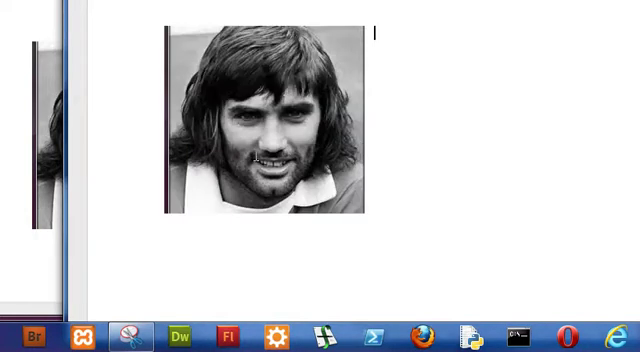